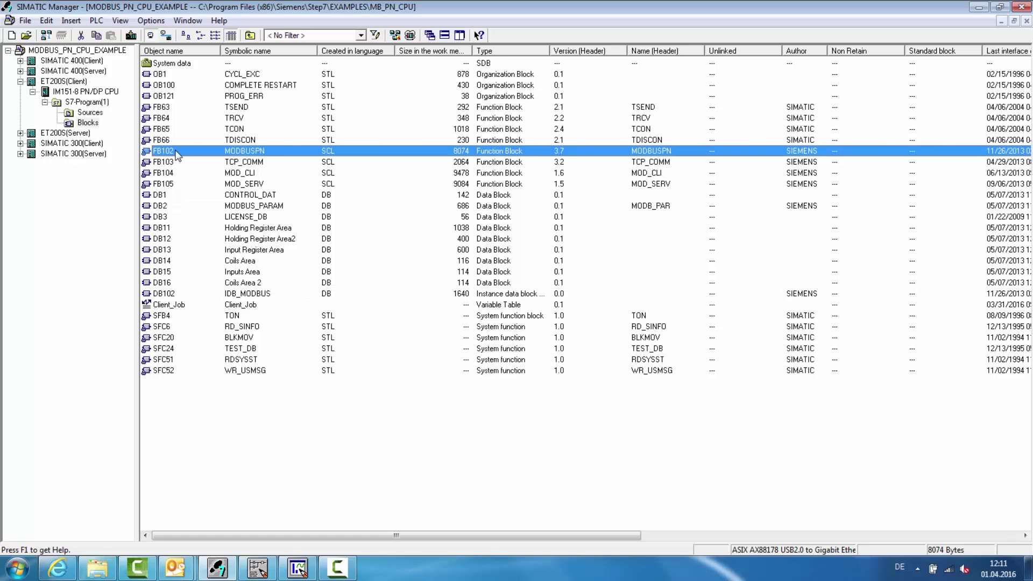
- Download ET200S(Client) to the IM151-8 PN/DP CPU, accepting the stop and restart, then list its blocks
click(164, 293)
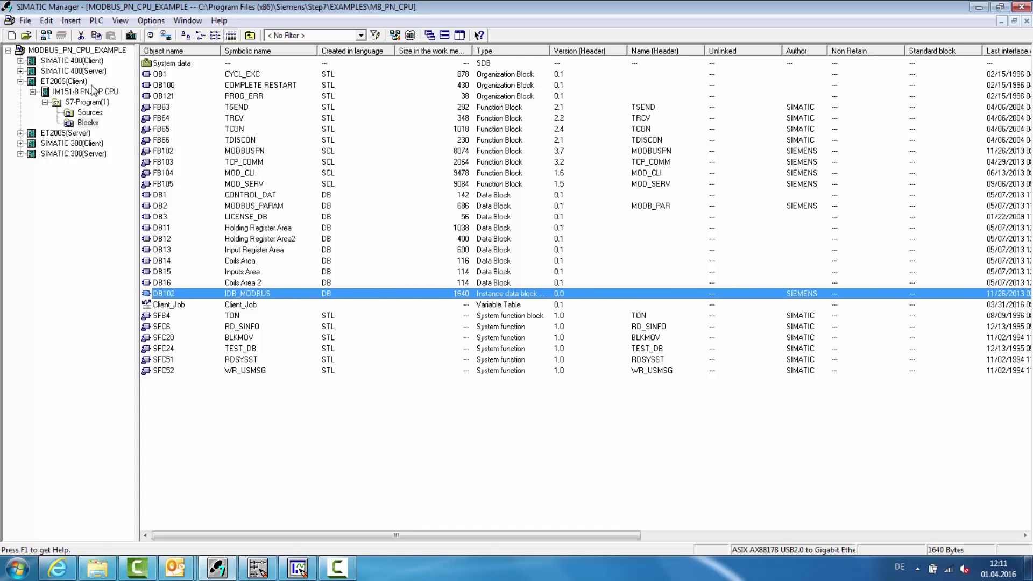
click(79, 82)
click(130, 36)
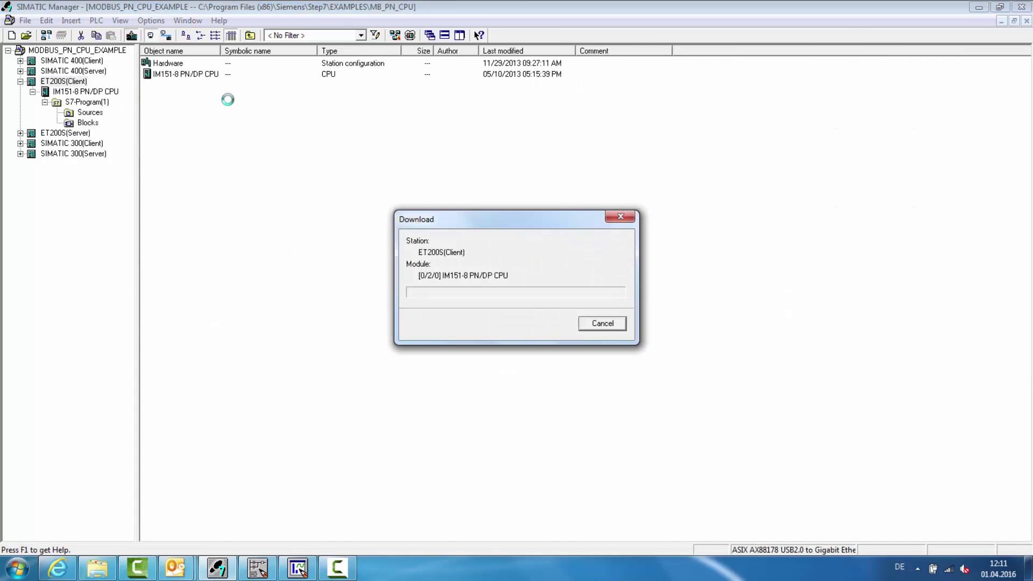
click(447, 346)
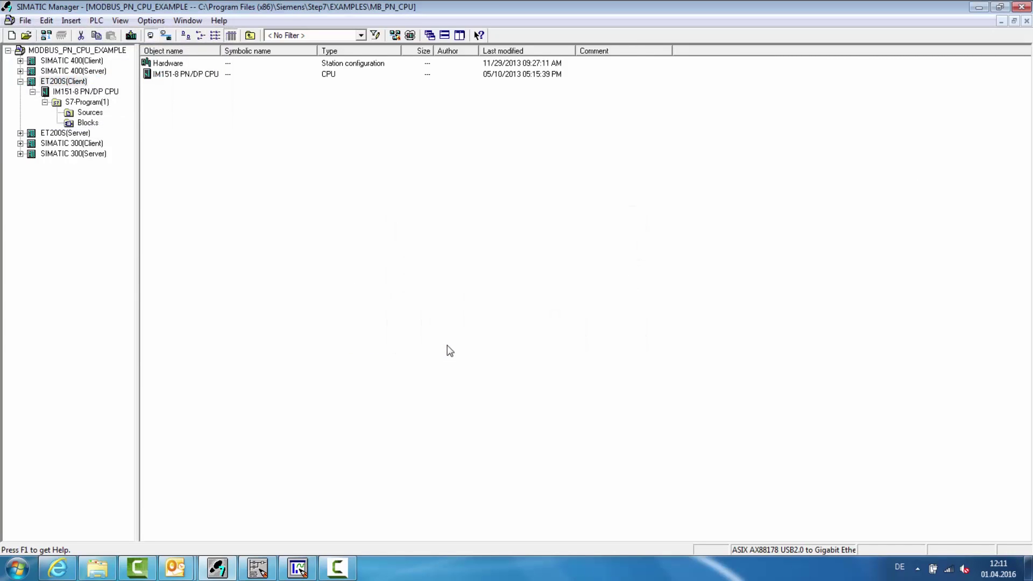
click(435, 316)
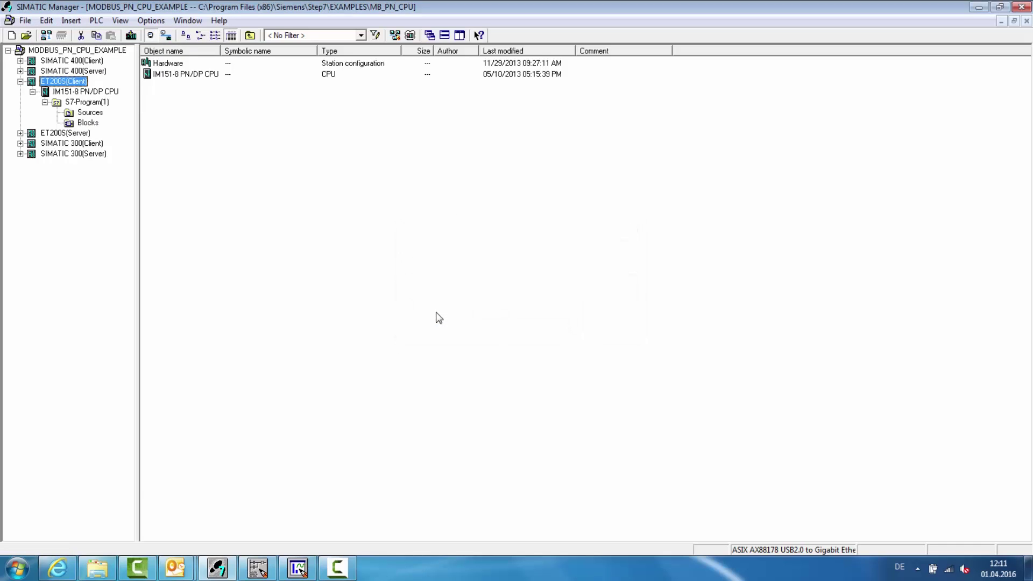
click(87, 123)
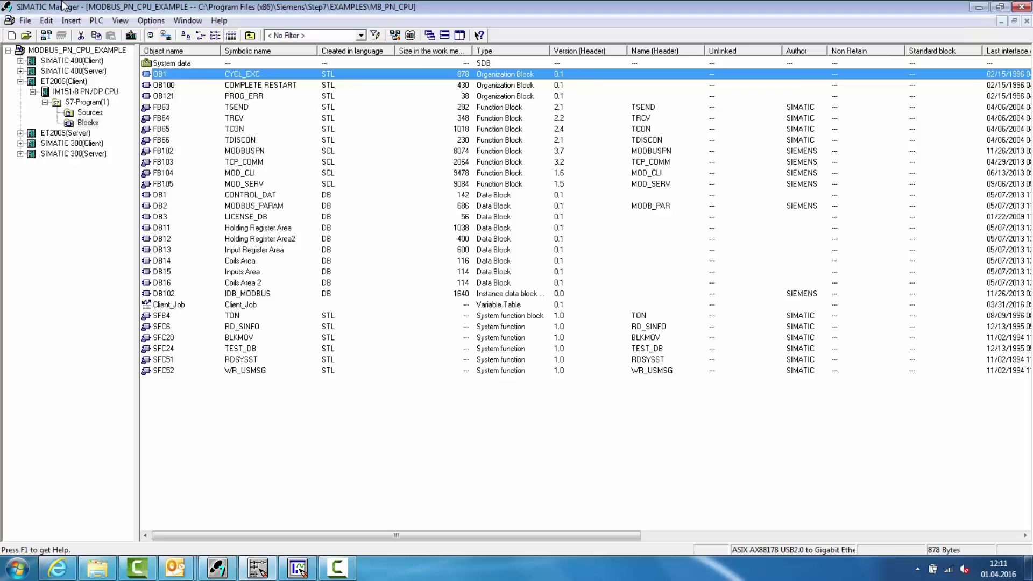
- Open OB1 and monitor the MODBUSPN call live, with STATUS_MODBUS showing 16#a090
double_click(167, 76)
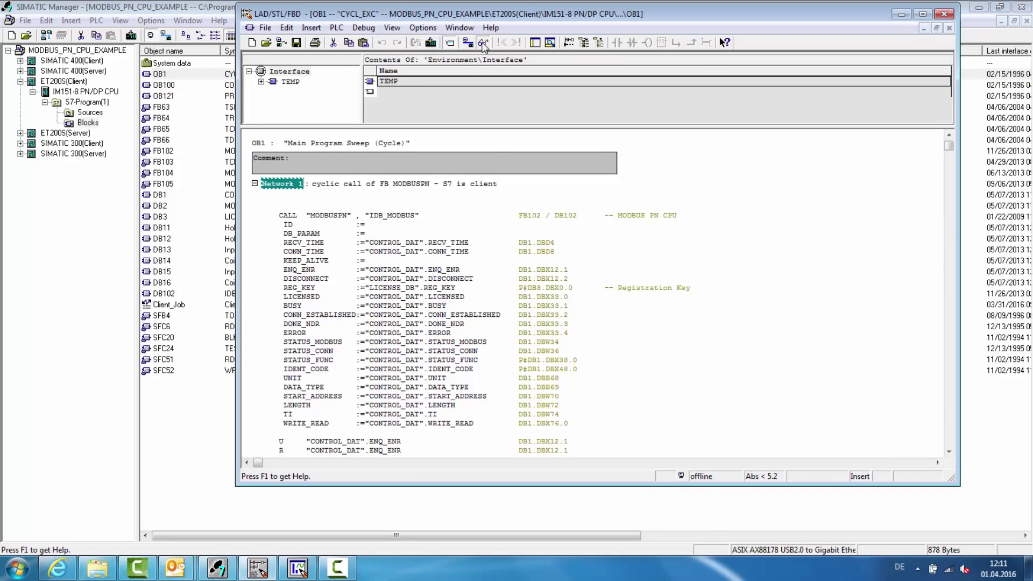
click(483, 43)
click(364, 342)
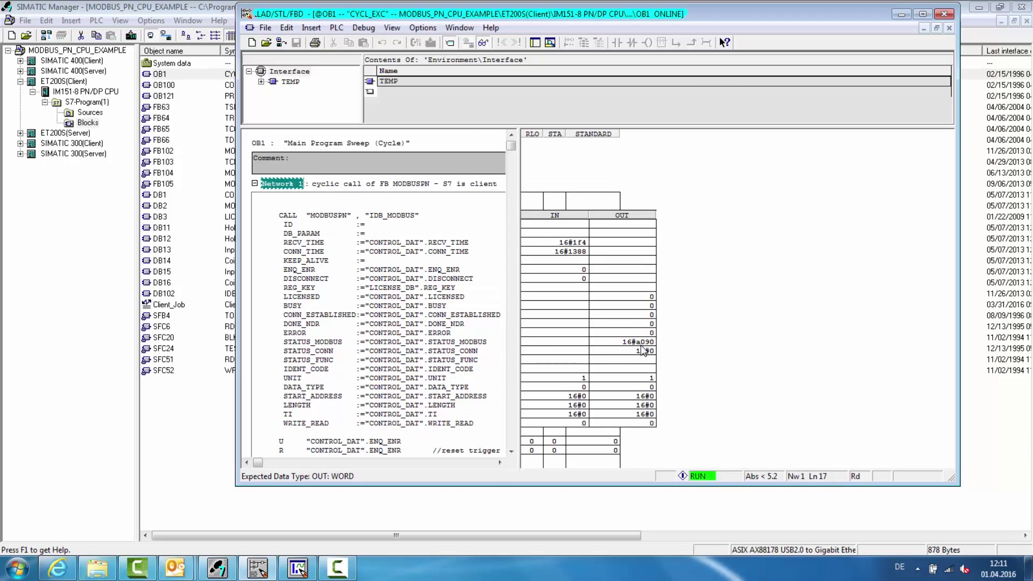
- Check the CPU's diagnostic buffer for repeated 16#A090 events, then open data block DB102
click(83, 93)
right_click(83, 94)
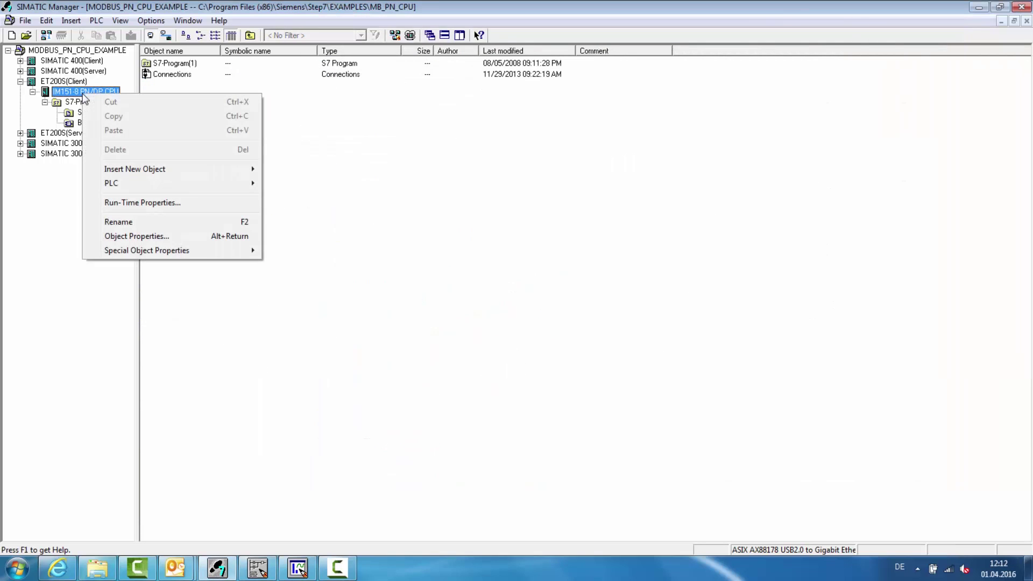
mouse_move(131, 184)
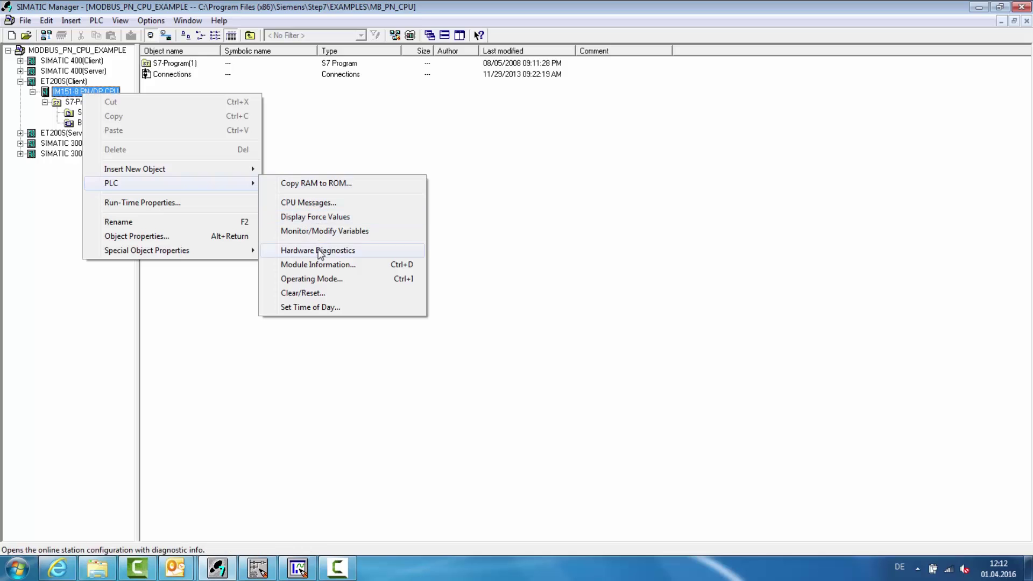
click(301, 264)
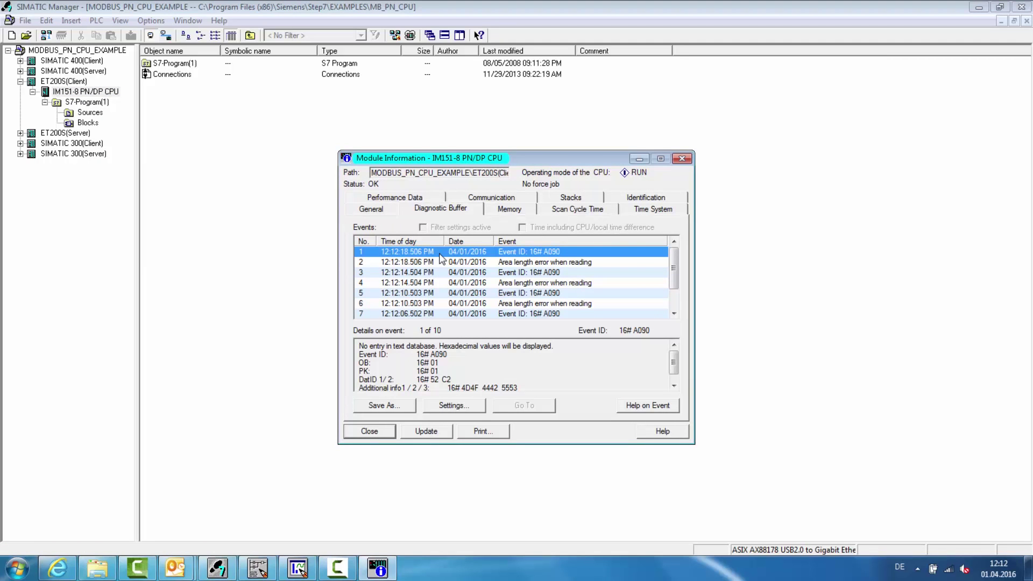
click(88, 123)
double_click(159, 293)
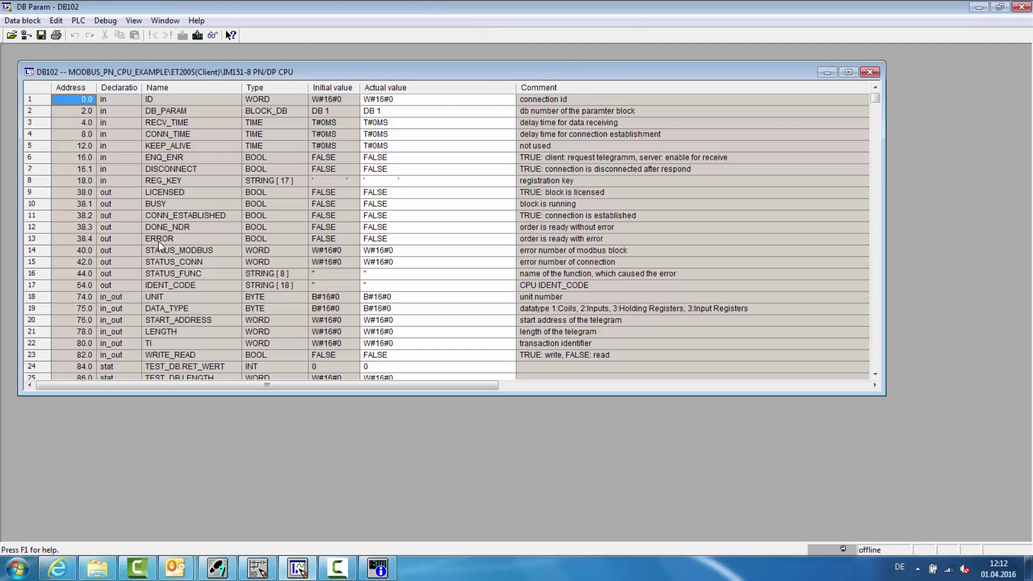
- Open DB102 online, closing the offline copy, and turn on monitoring of its live values
click(27, 35)
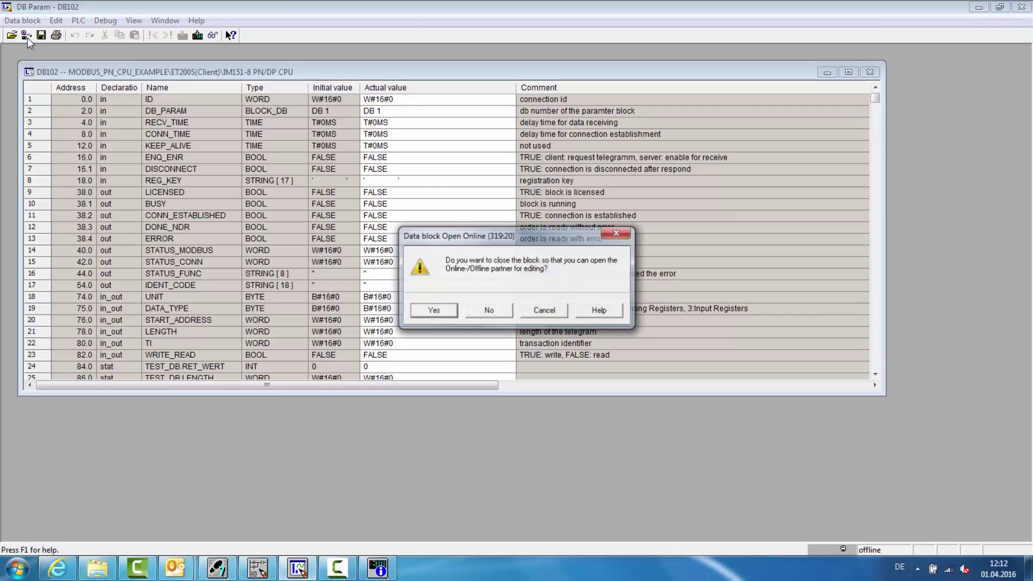
click(427, 311)
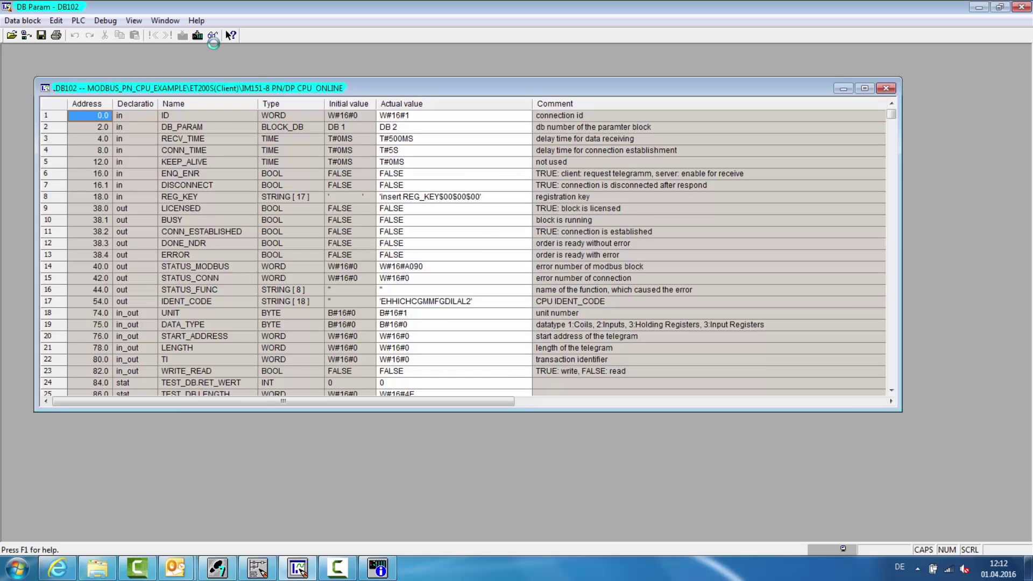
click(213, 38)
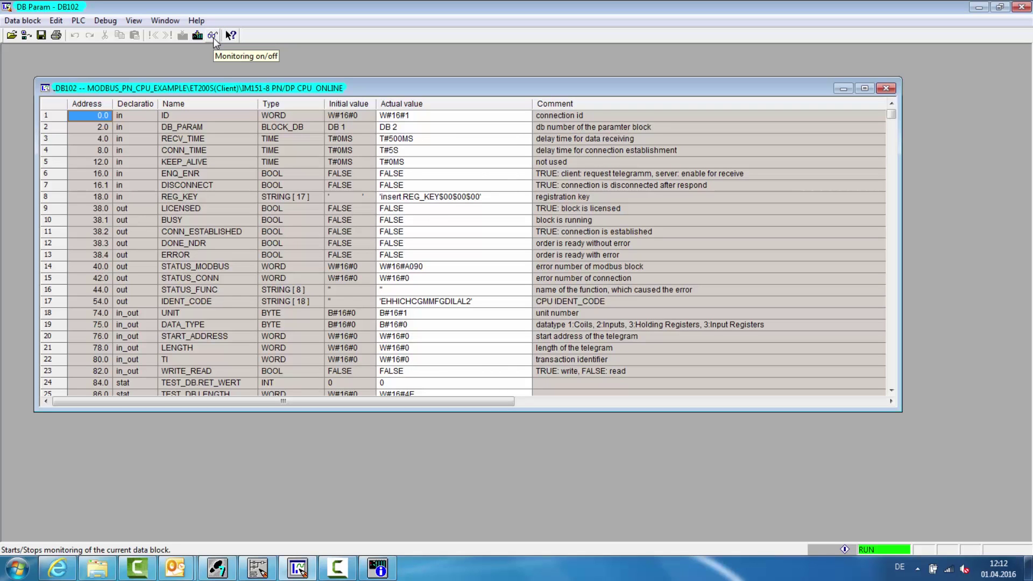
- Copy the IDENT_CODE actual value from DB102
click(201, 299)
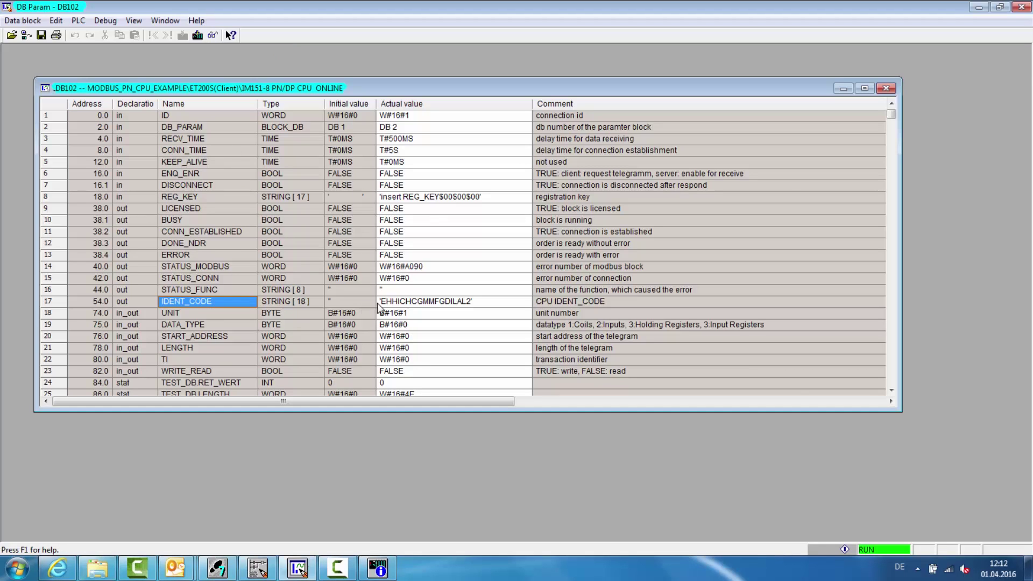
click(439, 302)
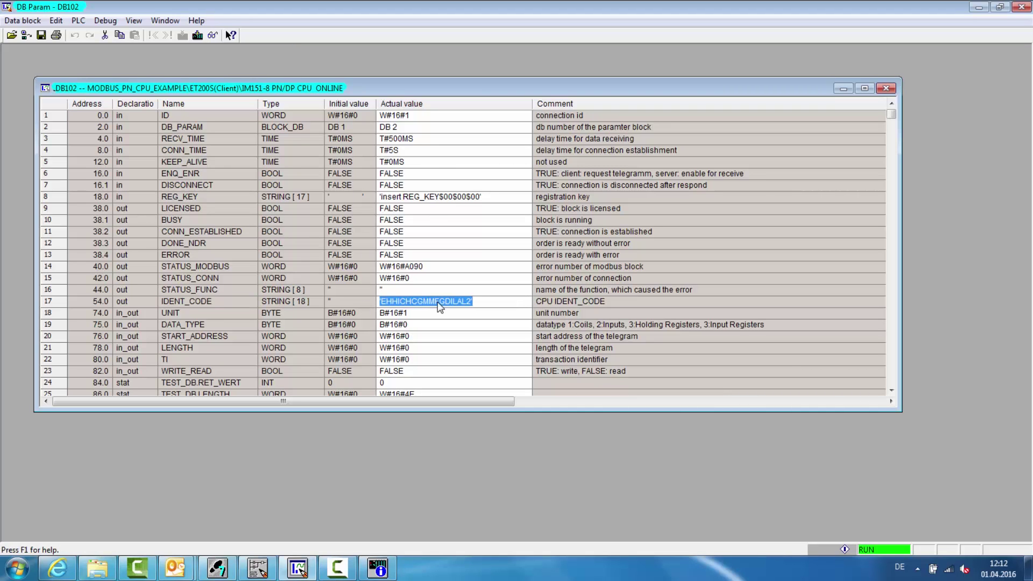
right_click(440, 307)
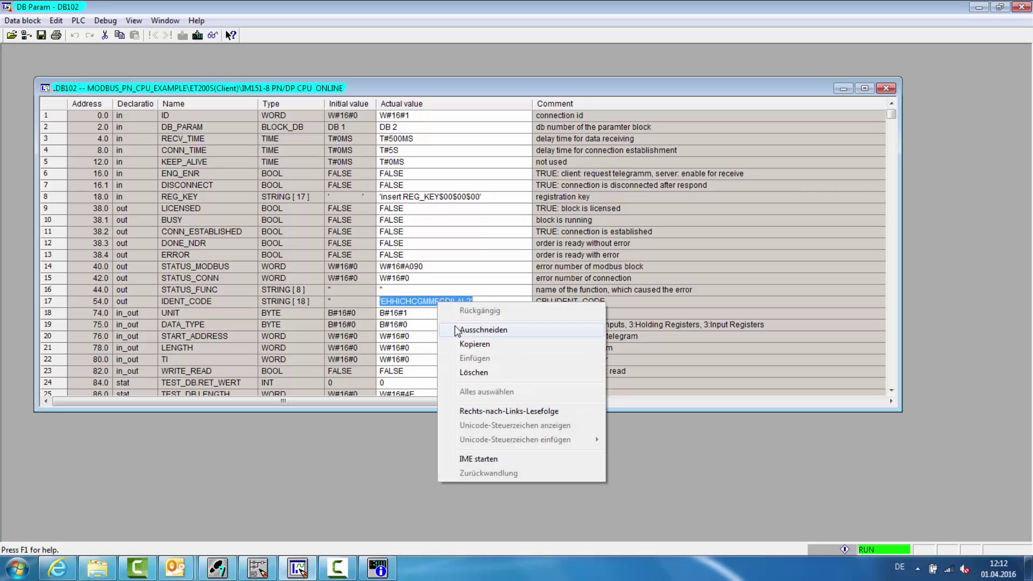
click(466, 350)
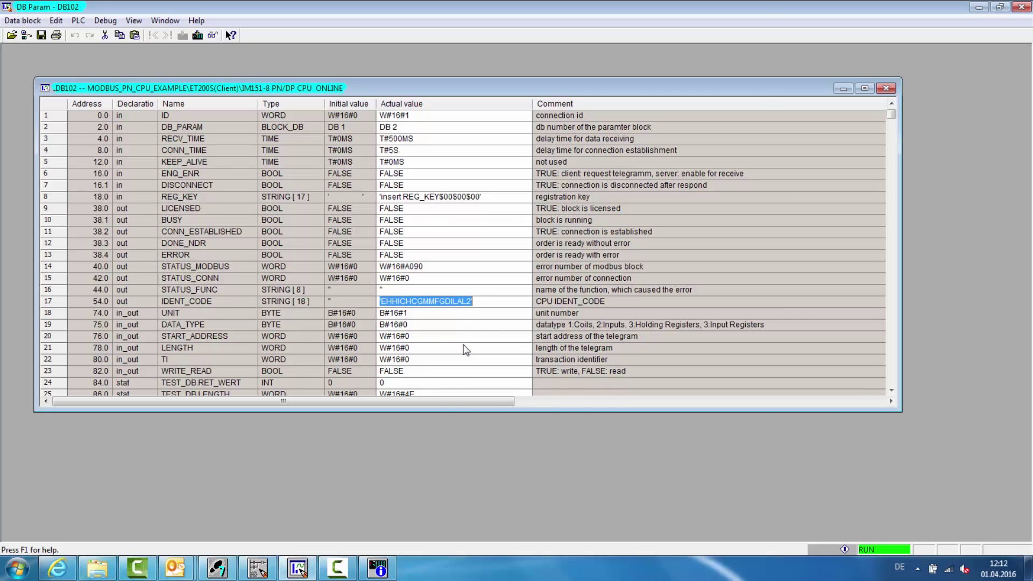
click(114, 561)
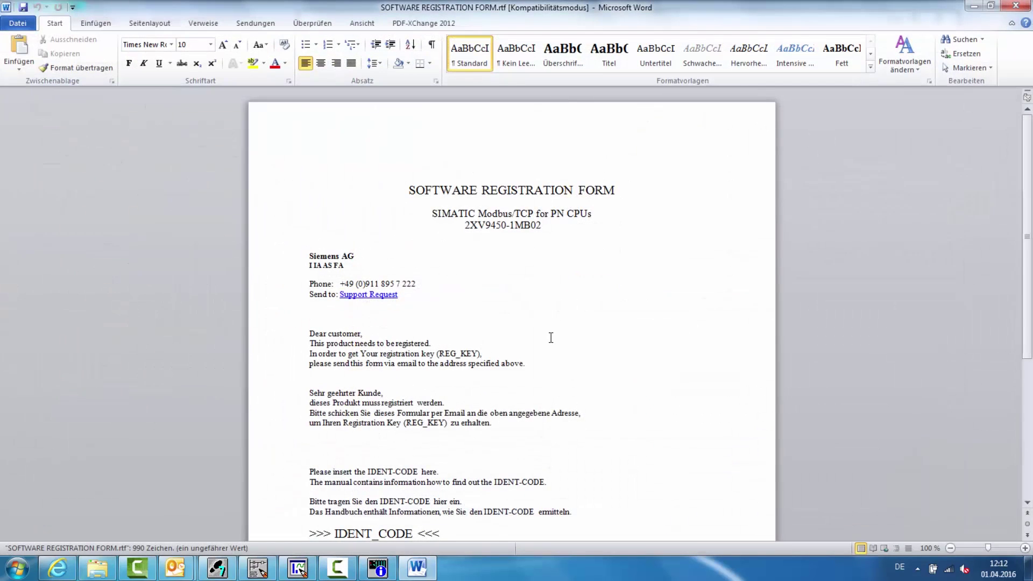
- Paste the IDENT_CODE as plain text over the form's placeholder line and enter the licence number
scroll(551, 337, down, 2)
click(310, 471)
shift+click(438, 470)
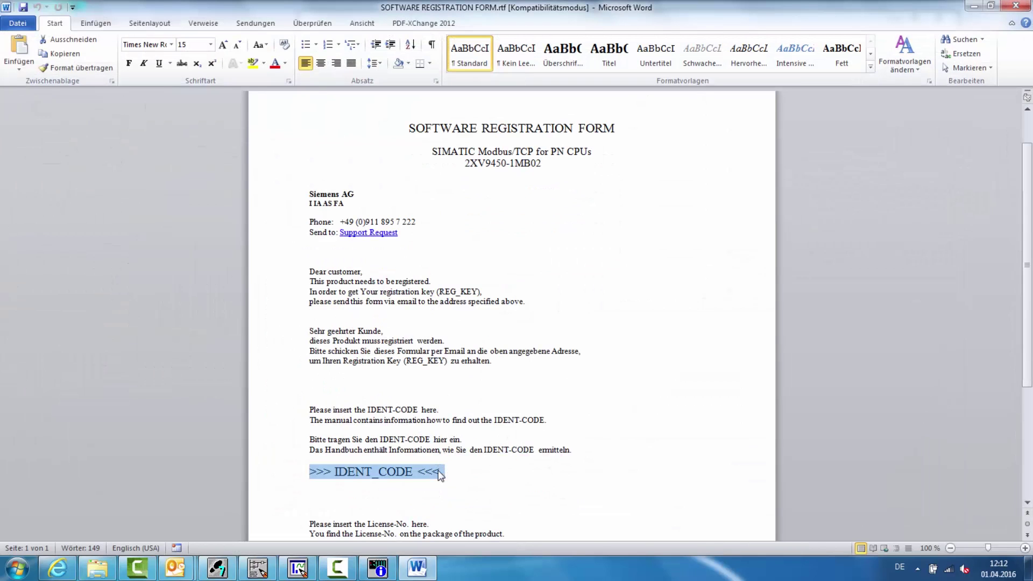
right_click(438, 470)
click(465, 312)
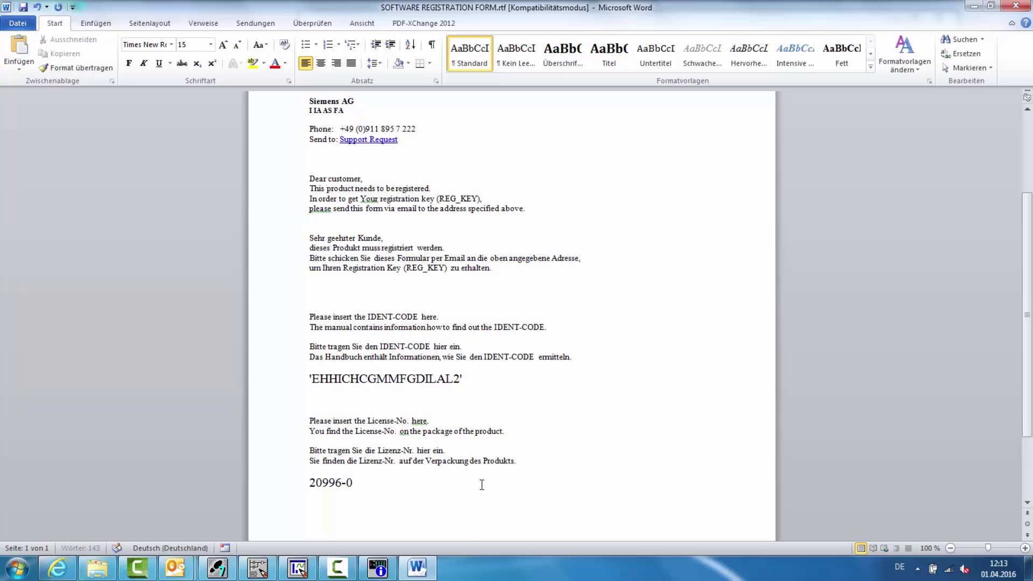
text(001-006953)
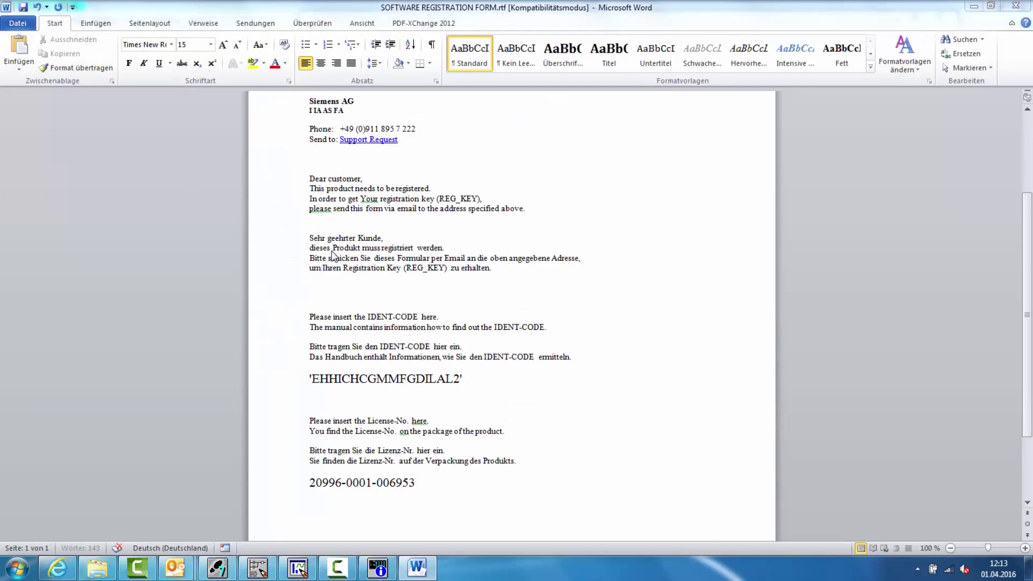
- Save the form as SOFTWARE REGISTRATION FORM_IM151.rtf
key(F12)
click(205, 297)
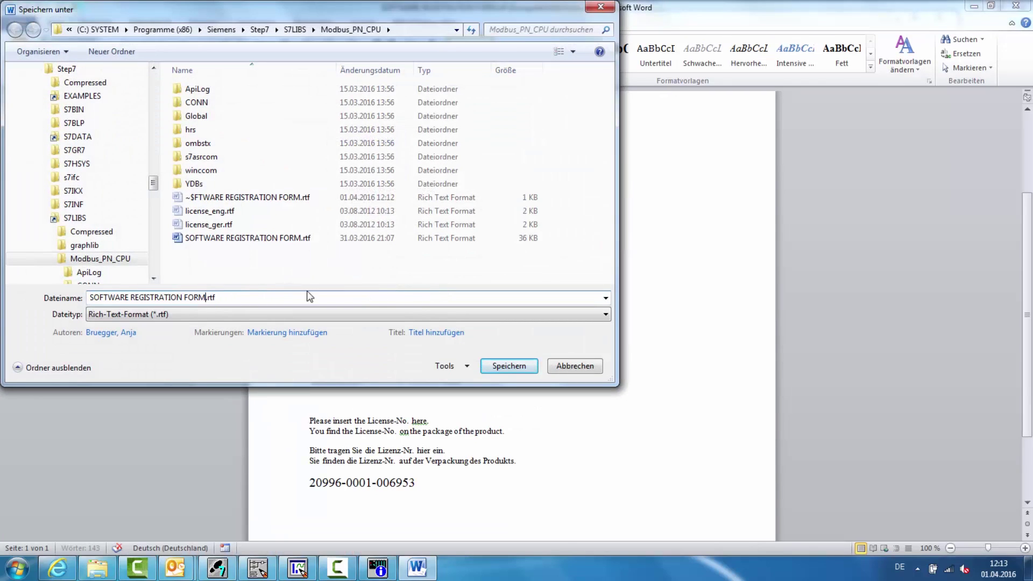
text(_IM151)
click(493, 366)
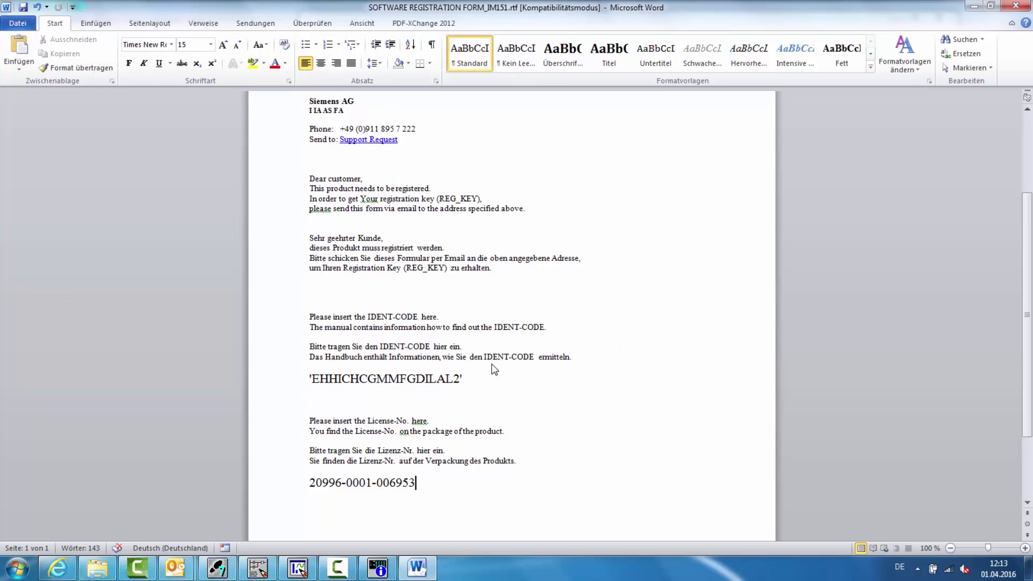
ctrl+click(368, 141)
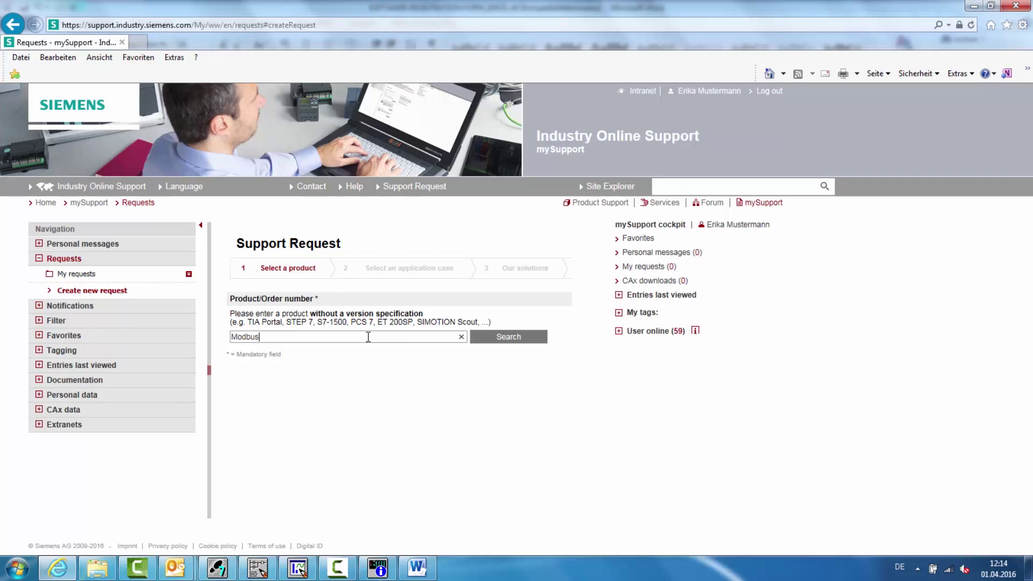
- Select the Modbus/TCP PN CPU license product and mark the request as an authorization/license problem
text(CPU license)
click(493, 336)
scroll(493, 335, down, 3)
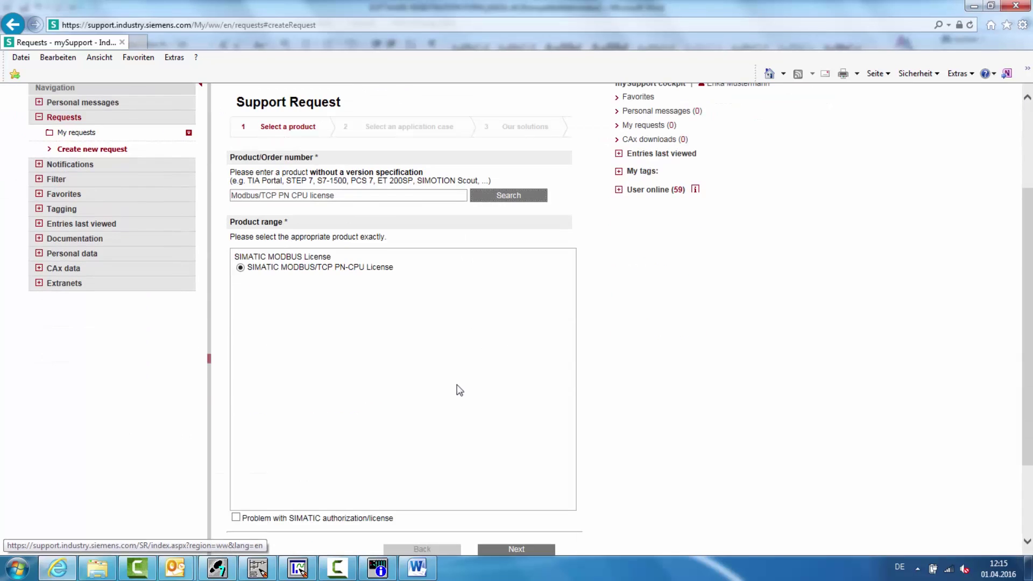
click(236, 518)
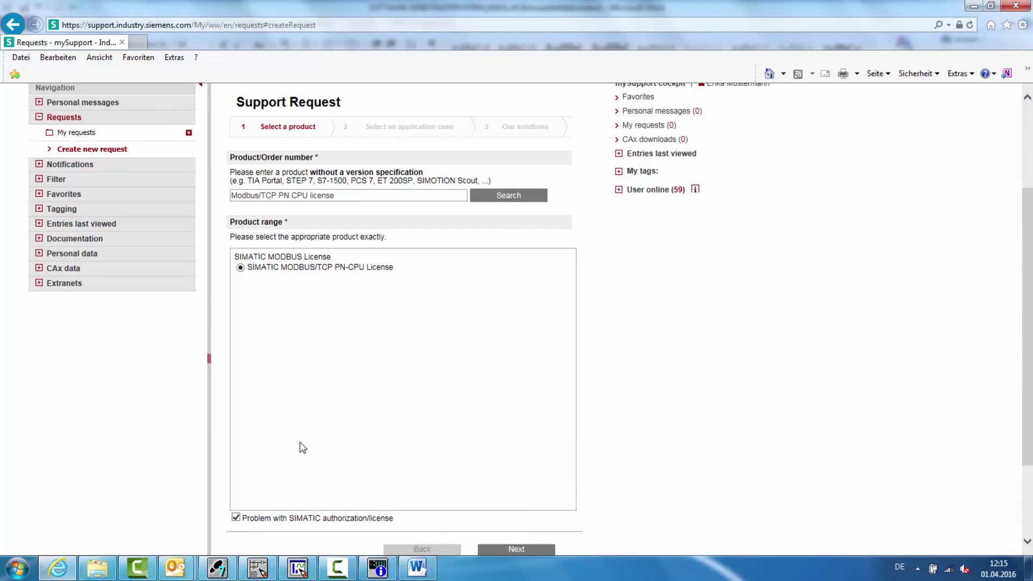
scroll(300, 441, down, 2)
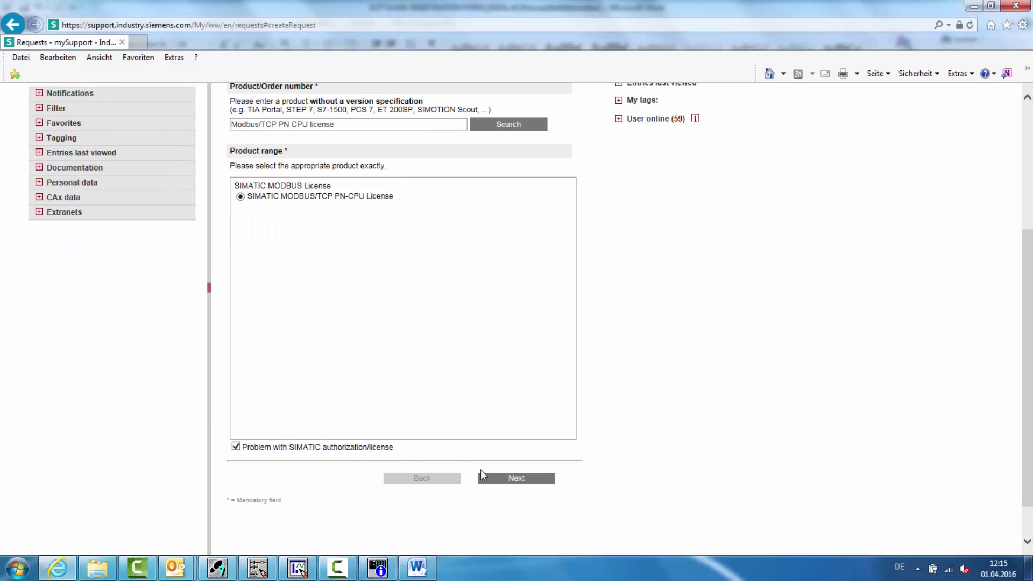
click(507, 481)
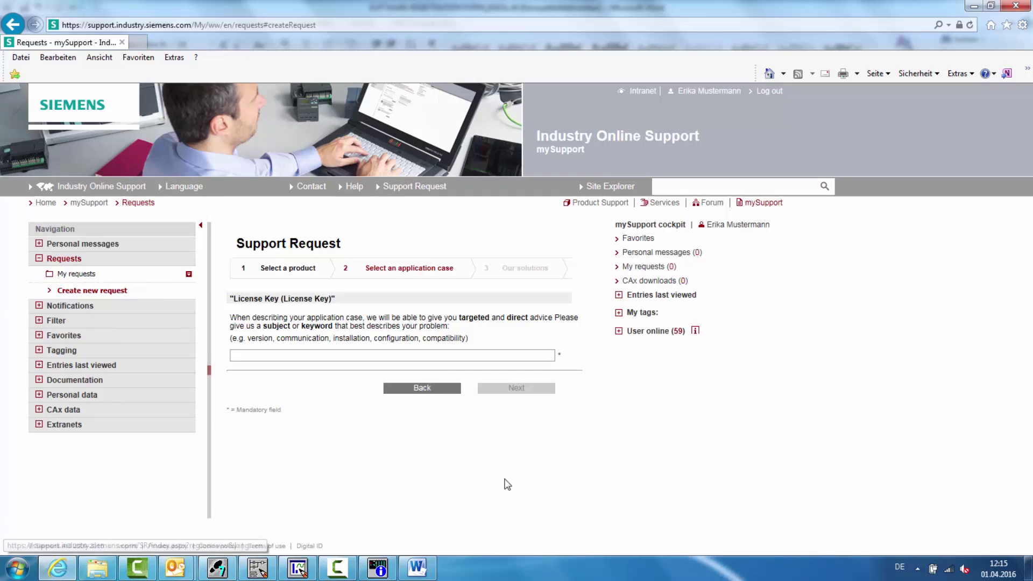
- Enter the subject 'REG_KEY request' and proceed past the suggested solutions
click(425, 356)
text(REG)
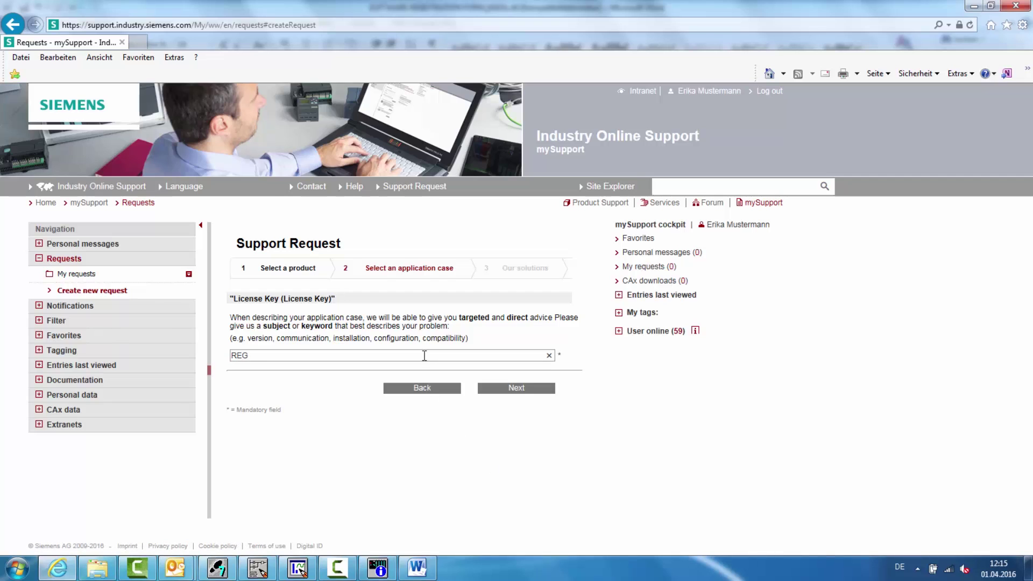
text(_KEY request)
click(516, 388)
scroll(519, 394, down, 1)
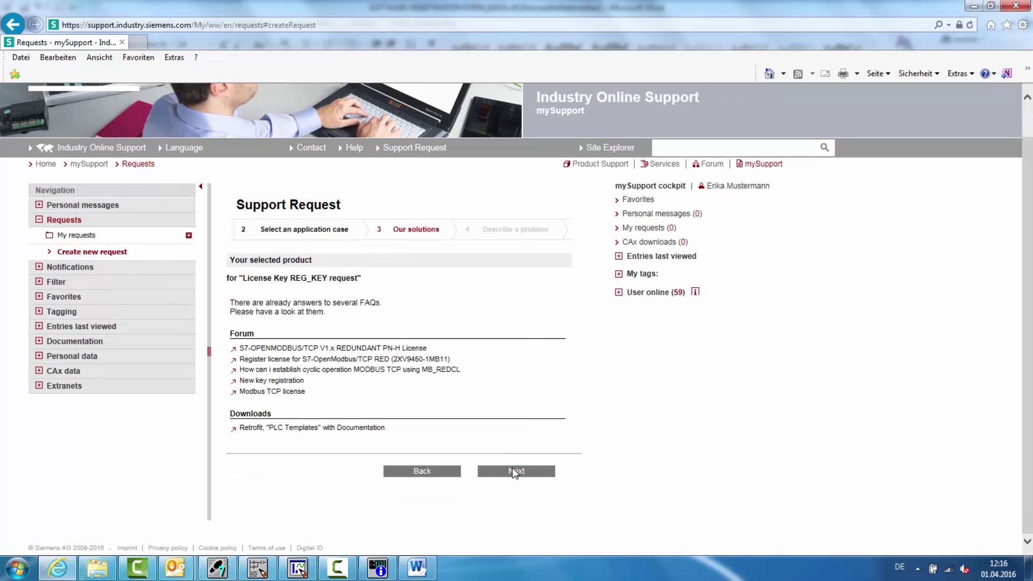
click(516, 471)
- Set impact to 'Production not impacted: Technical question' and urgency to Normal
click(449, 393)
click(458, 433)
click(458, 405)
click(457, 445)
click(458, 421)
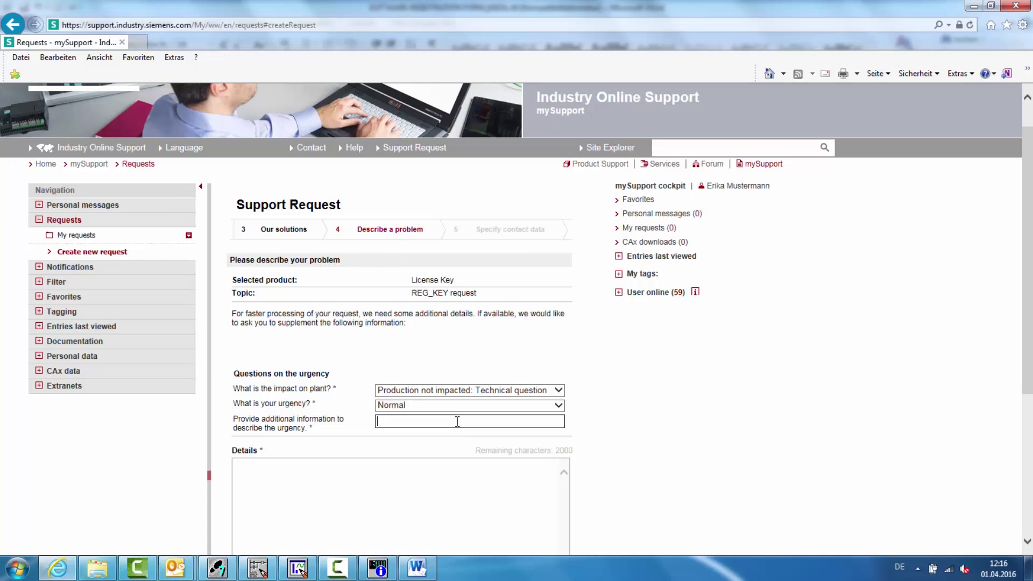
- Enter date 01.04.2016 and the request details, and attach the IM151 software registration form
text(01.04.2016)
click(461, 485)
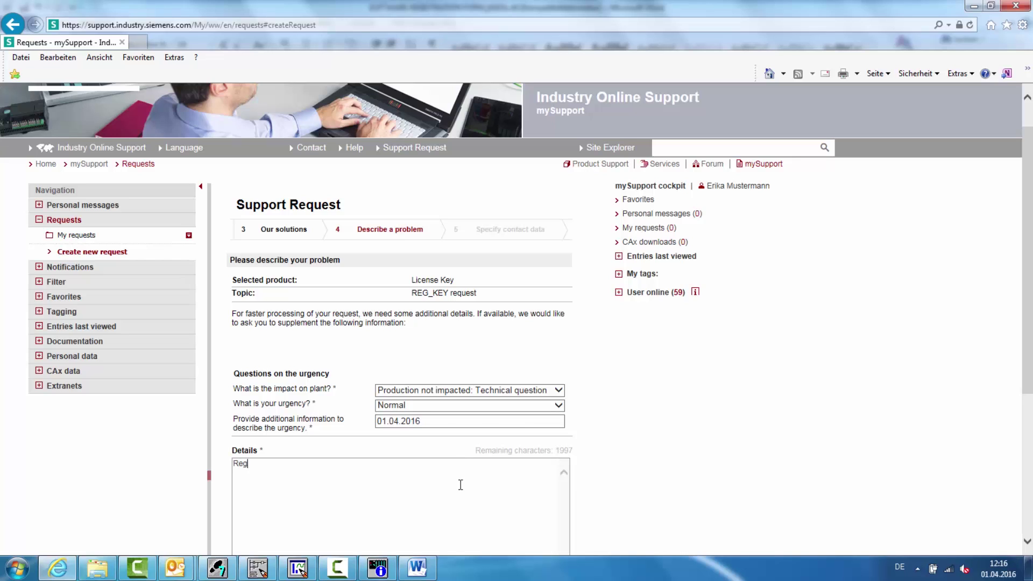
text(Reg_Key request)
scroll(485, 495, down, 3)
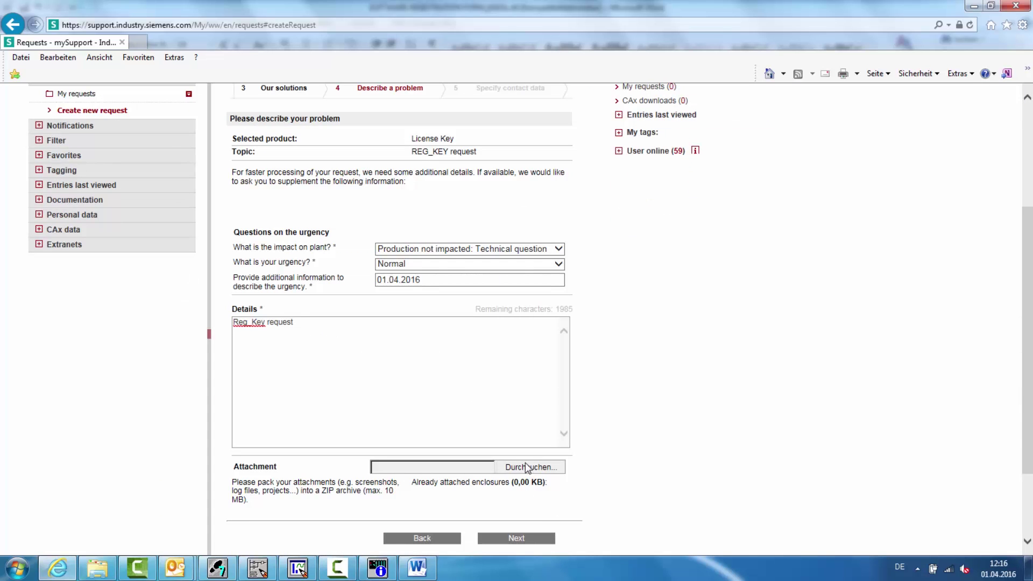
click(527, 467)
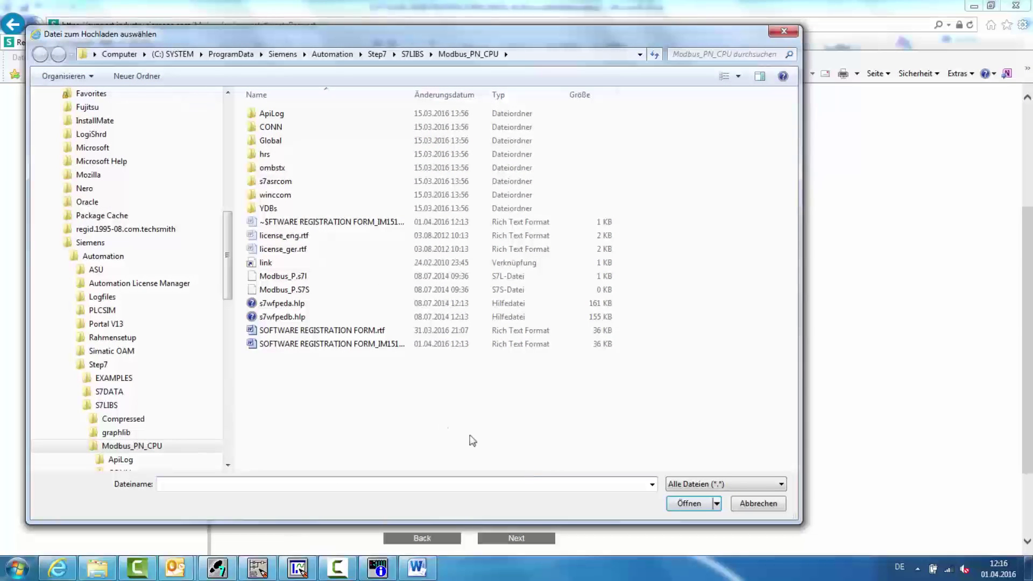
click(388, 345)
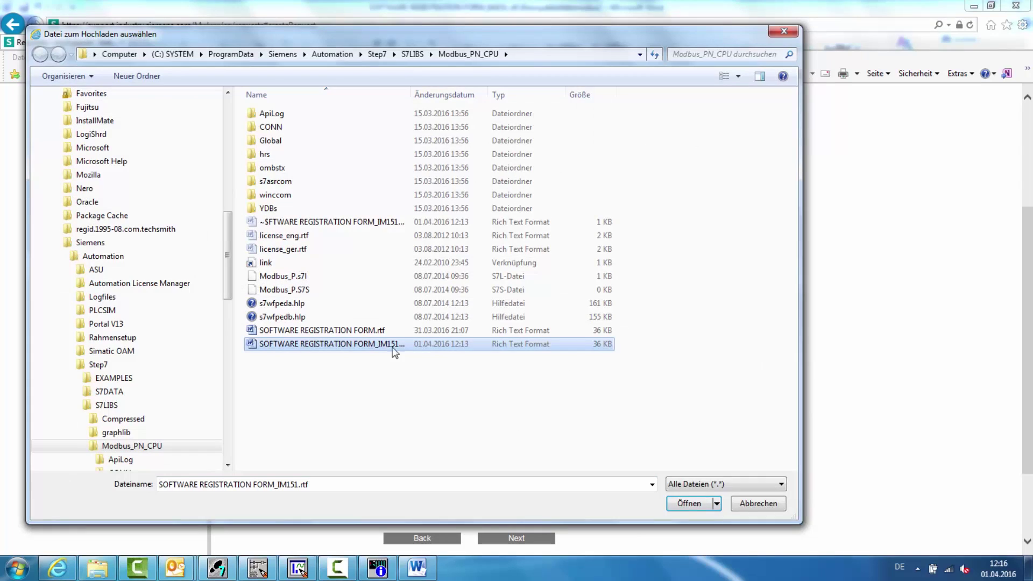
click(676, 505)
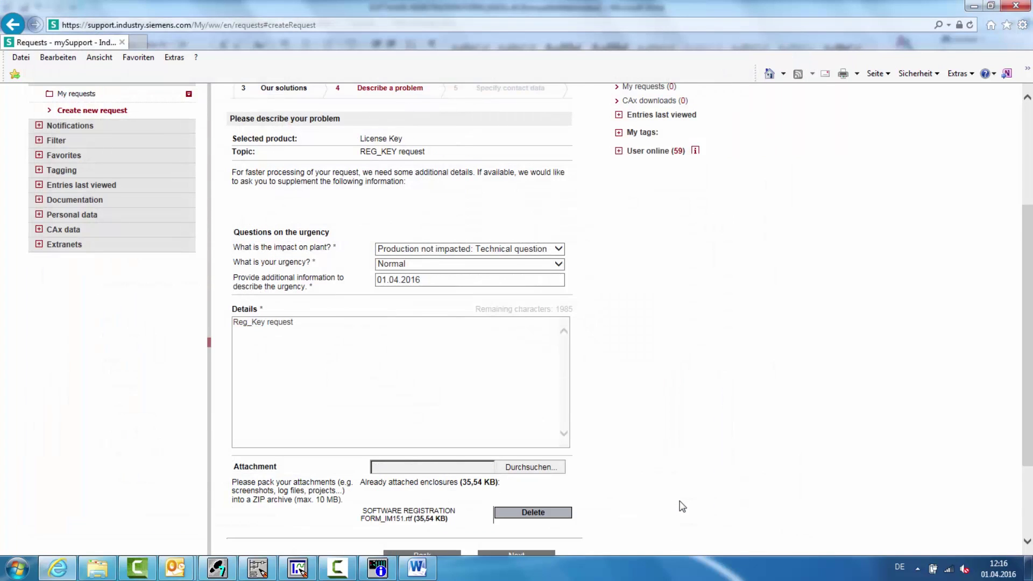
scroll(682, 507, down, 1)
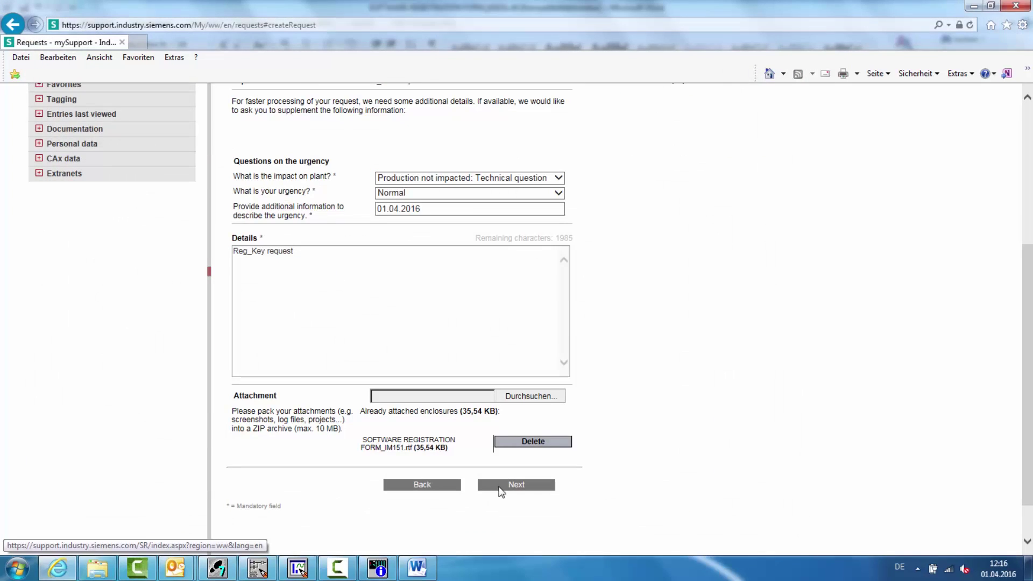
- Choose e-mail as the contact method and send the support request
click(500, 485)
click(237, 363)
click(544, 456)
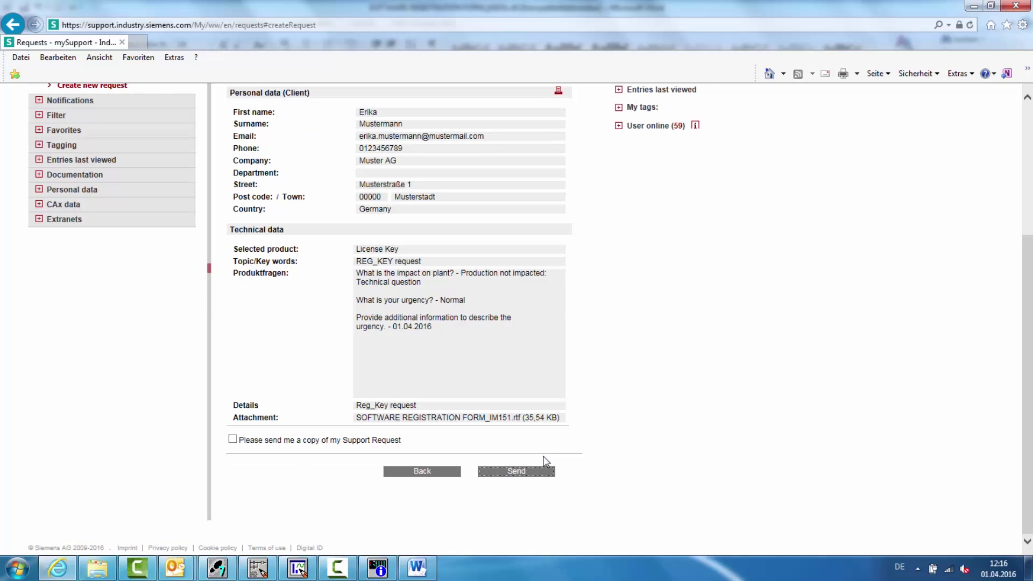
click(537, 474)
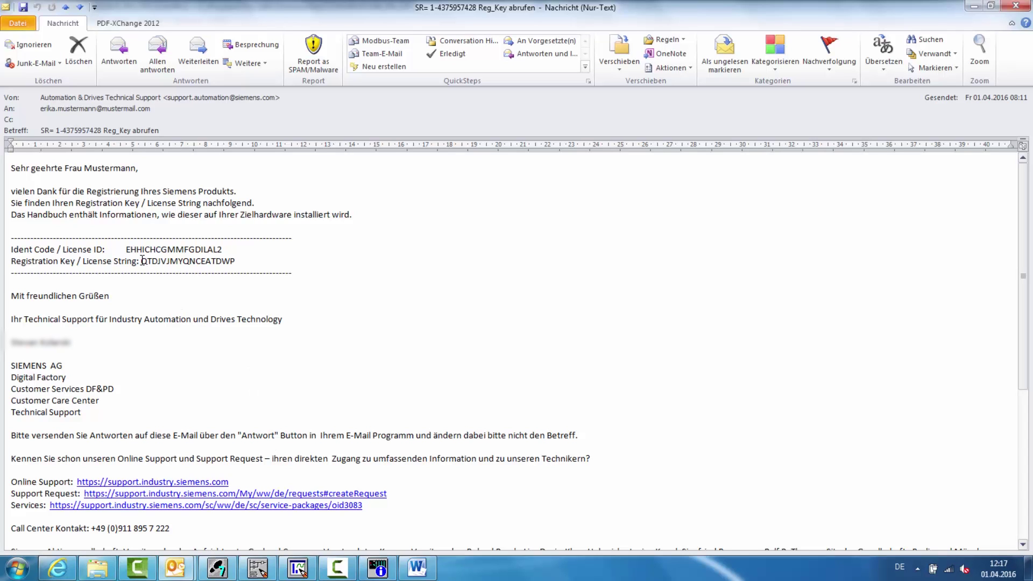
- Copy the registration key from Siemens support's reply e-mail
drag(142, 261, 234, 265)
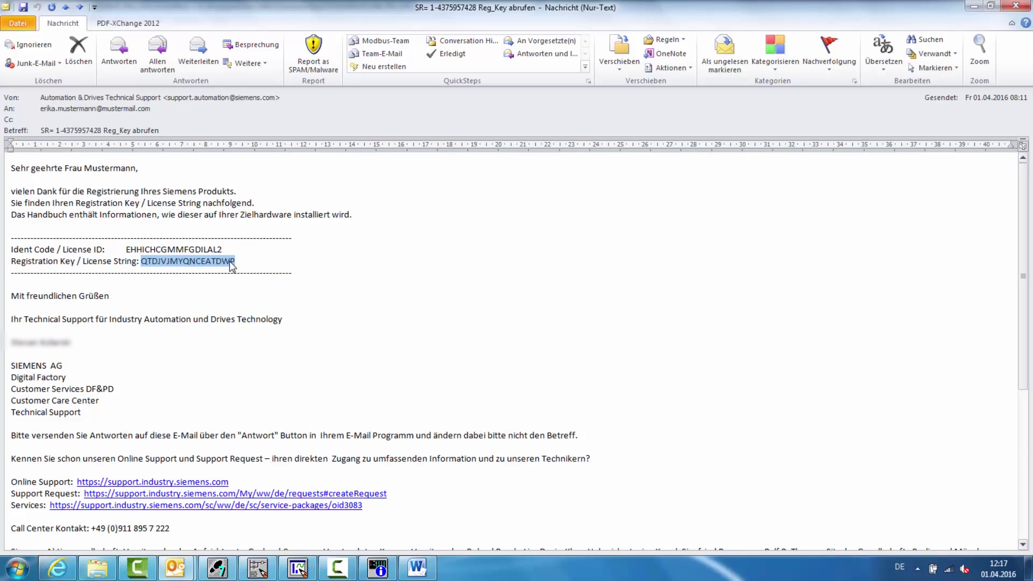
right_click(232, 263)
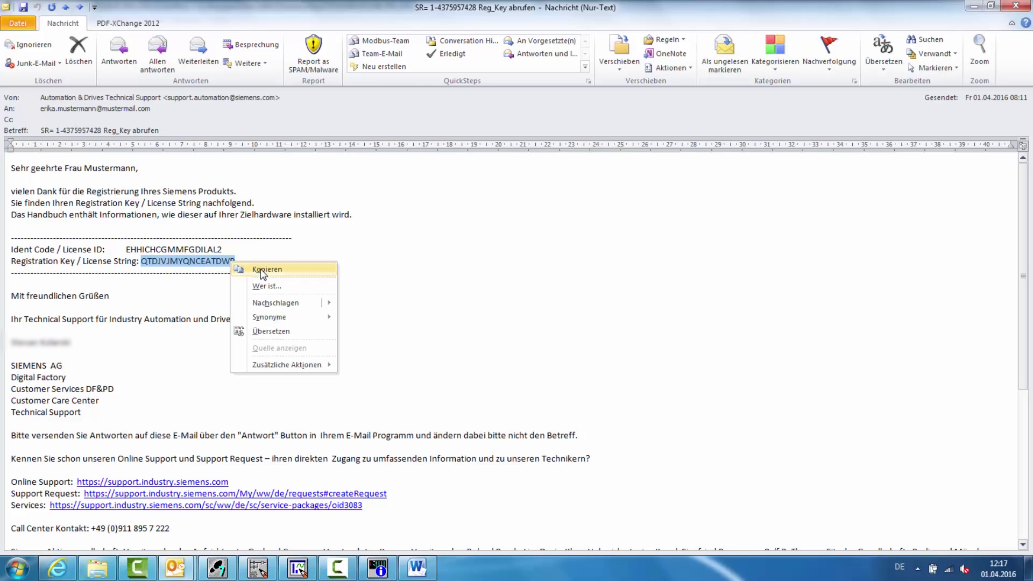
click(263, 273)
click(231, 564)
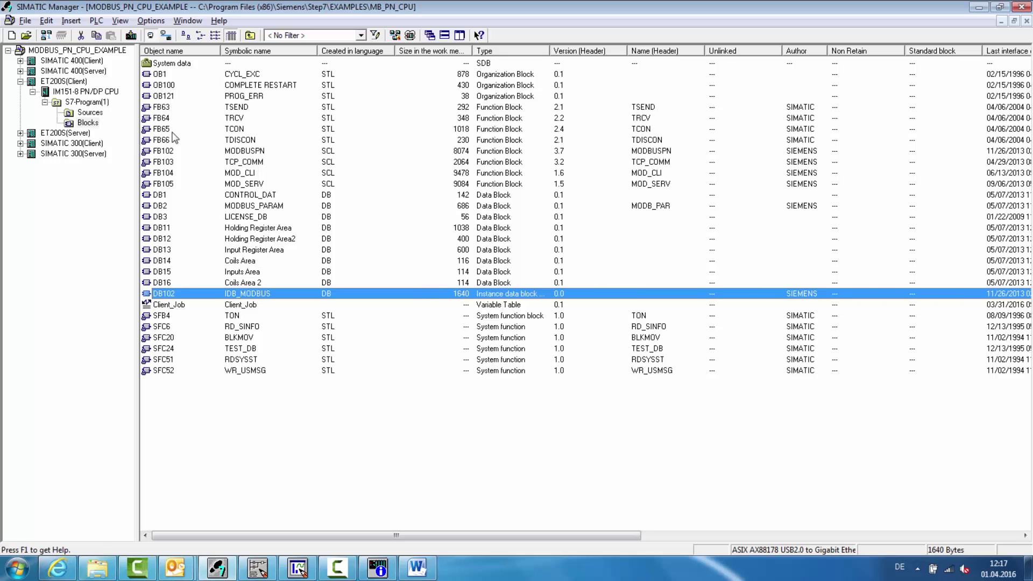
- Paste the registration key into REG_KEY's initial value in LICENSE_DB (DB3)
click(170, 217)
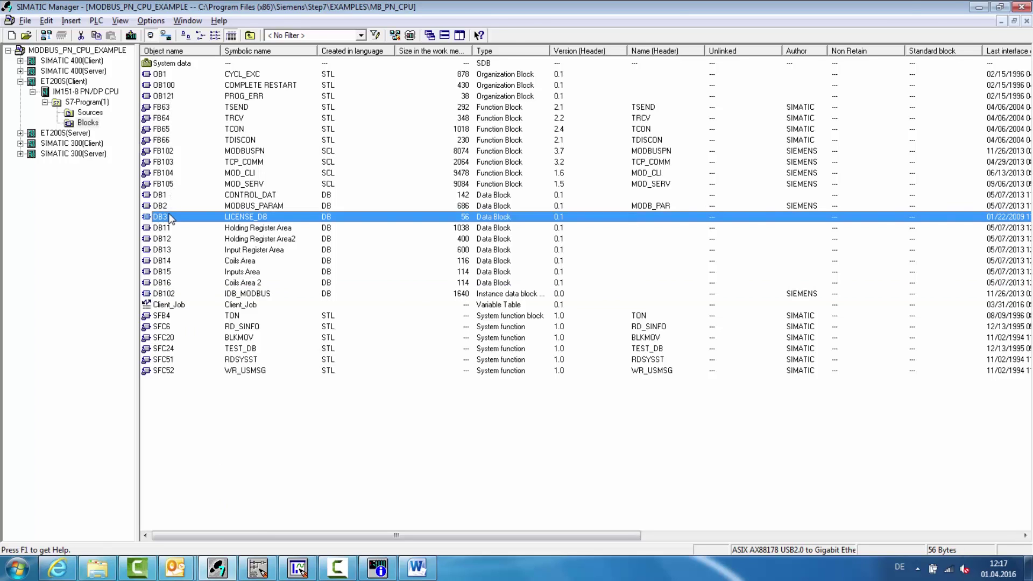
double_click(171, 217)
click(466, 88)
click(466, 89)
double_click(466, 87)
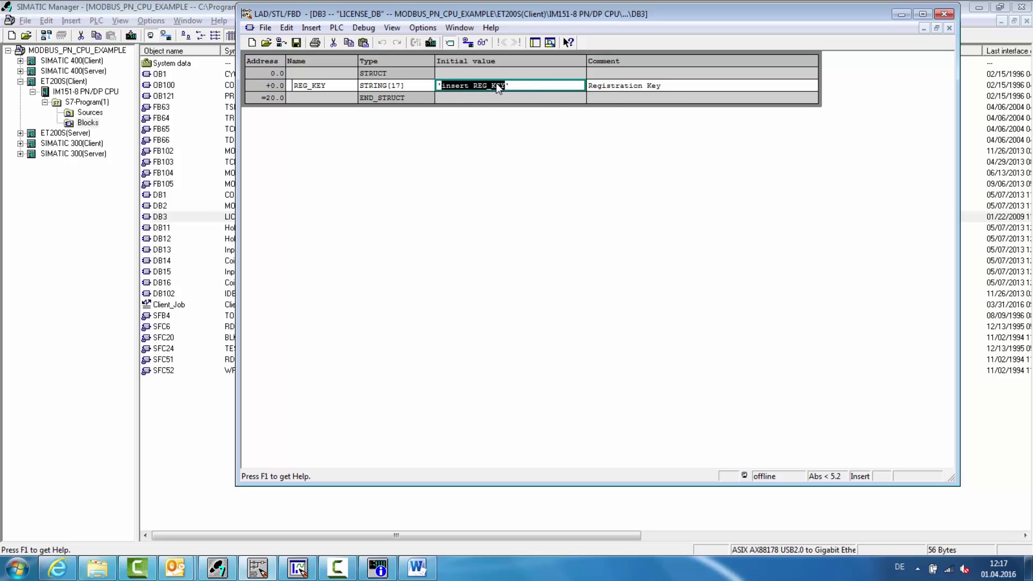
key(ctrl+v)
- Switch DB3 to Data View and paste the registration key into REG_KEY's actual value
click(391, 27)
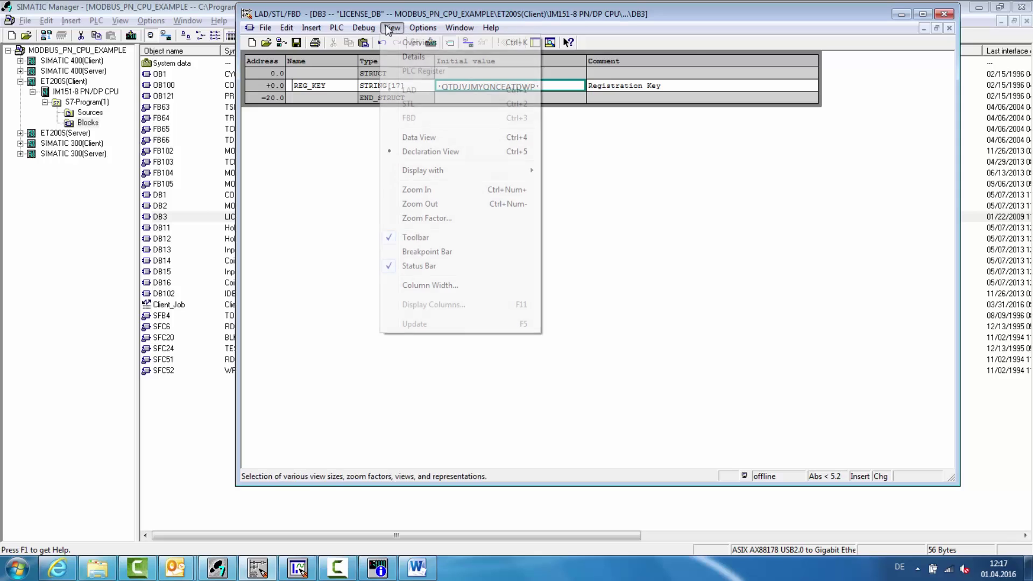
click(418, 137)
click(624, 75)
double_click(628, 76)
key(ctrl+v)
- Save and download LICENSE_DB to the CPU, then refresh the diagnostic buffer to confirm licensing
click(297, 43)
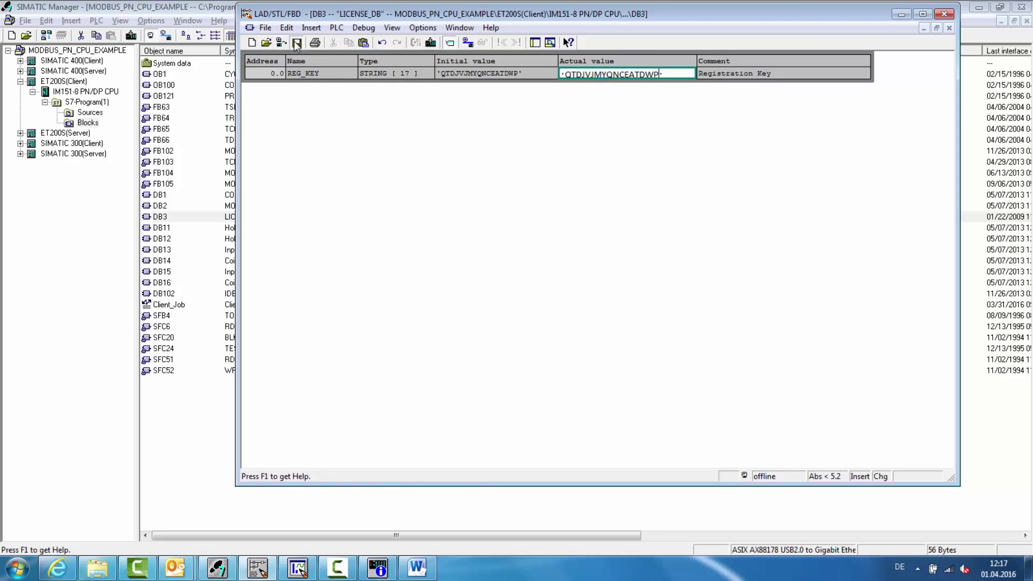
click(432, 42)
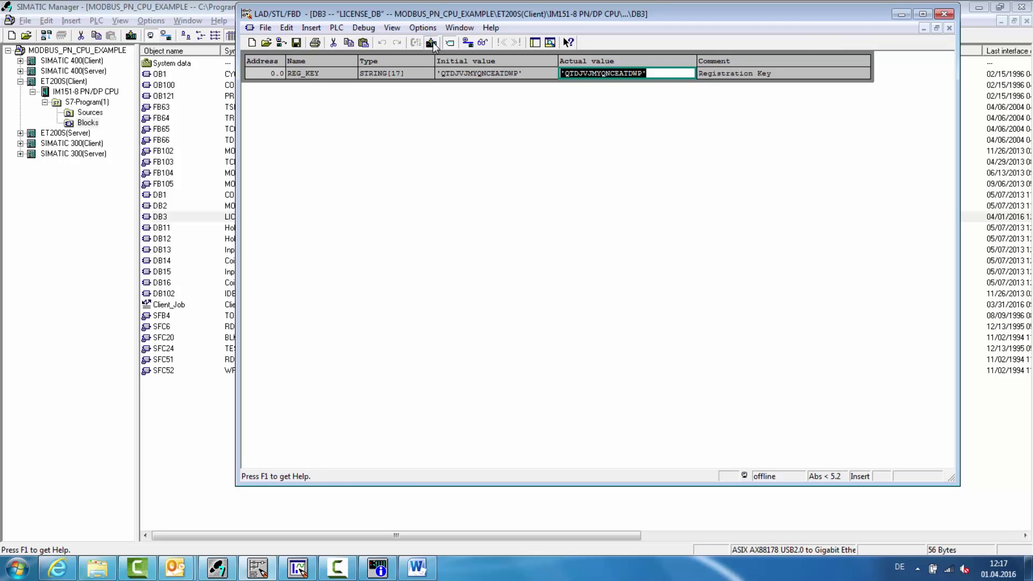
click(514, 286)
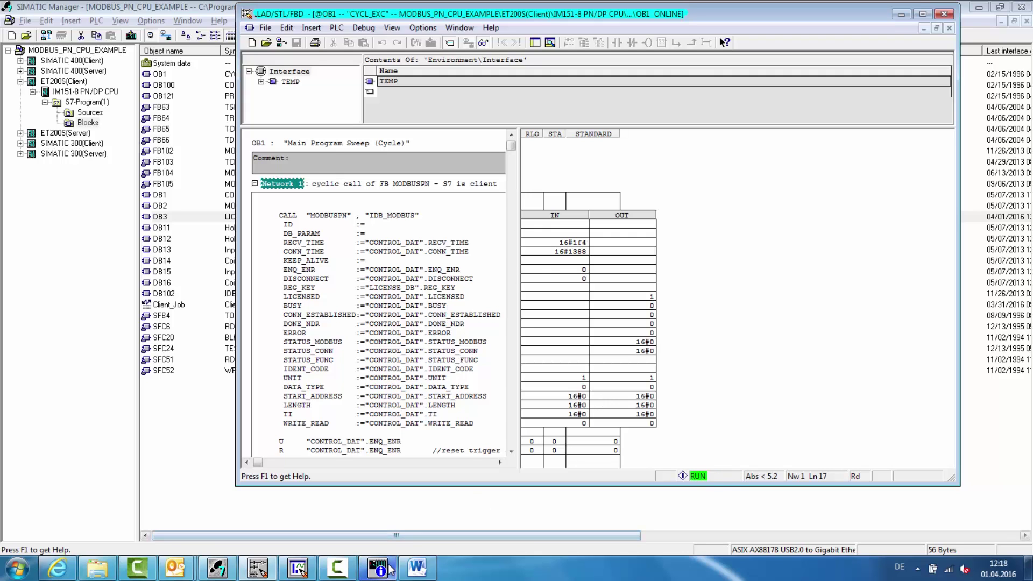
key(ctrl+d)
click(432, 432)
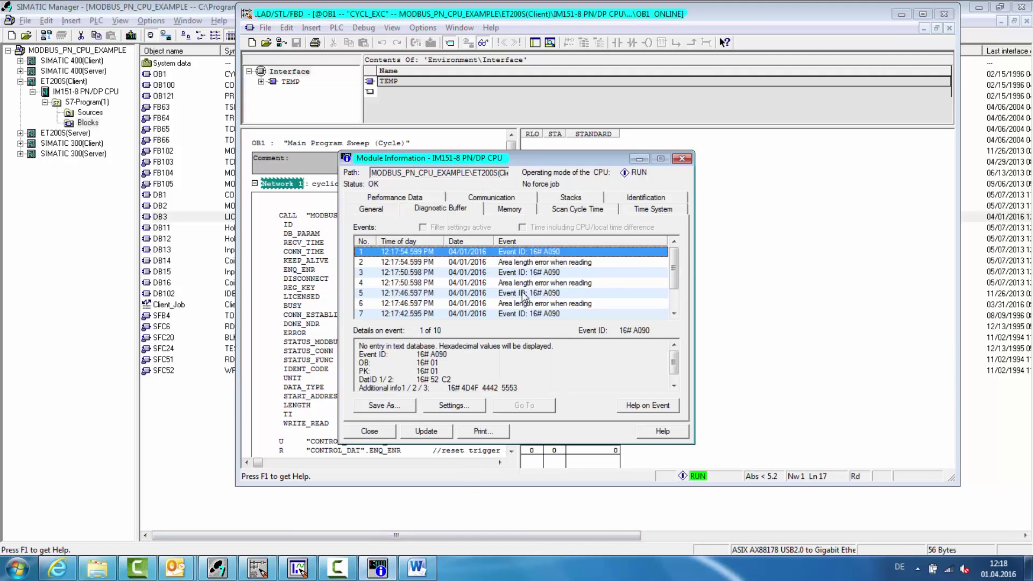